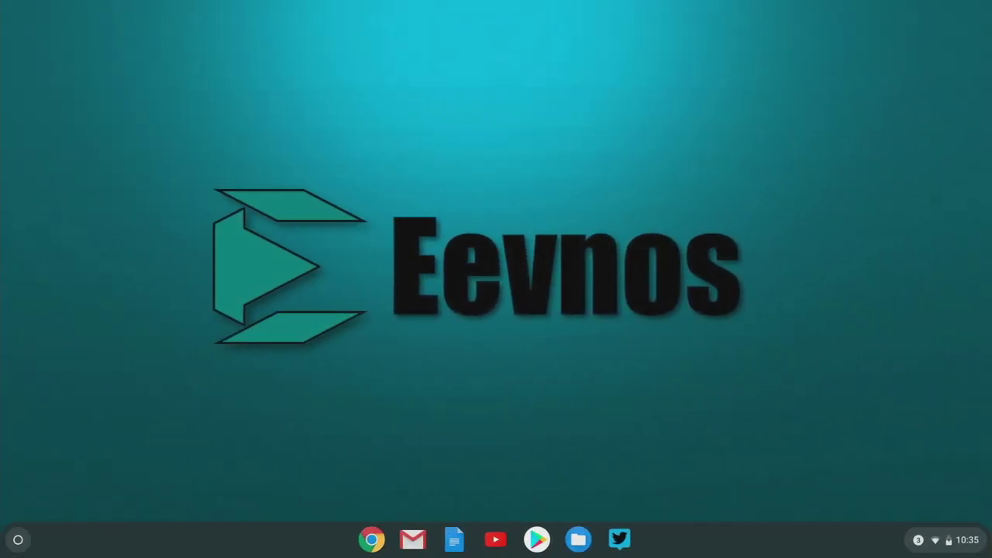
Load code.visualstudio.com in a new tab, start the Debian/Ubuntu .deb download, and close Chrome.
key(alt+1)
text(co)
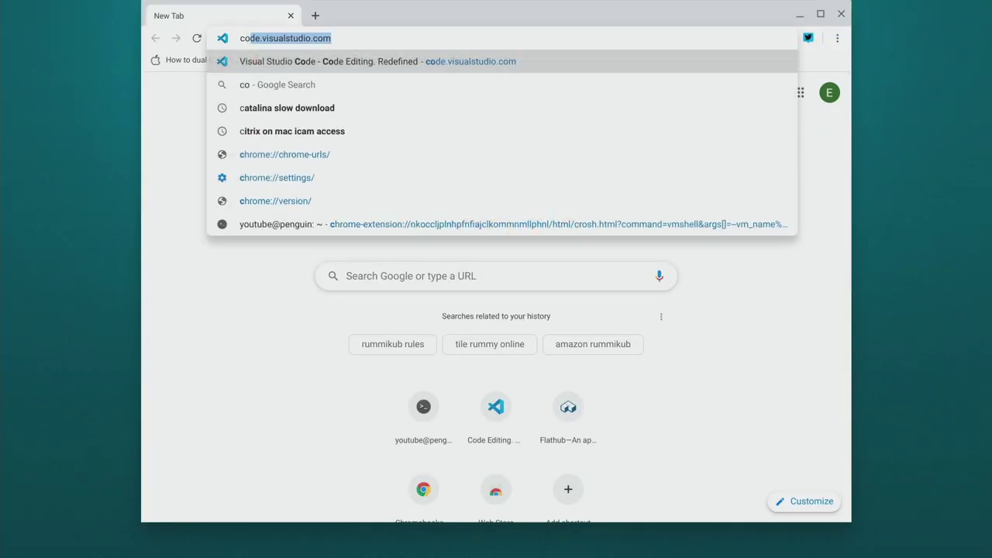
text(de)
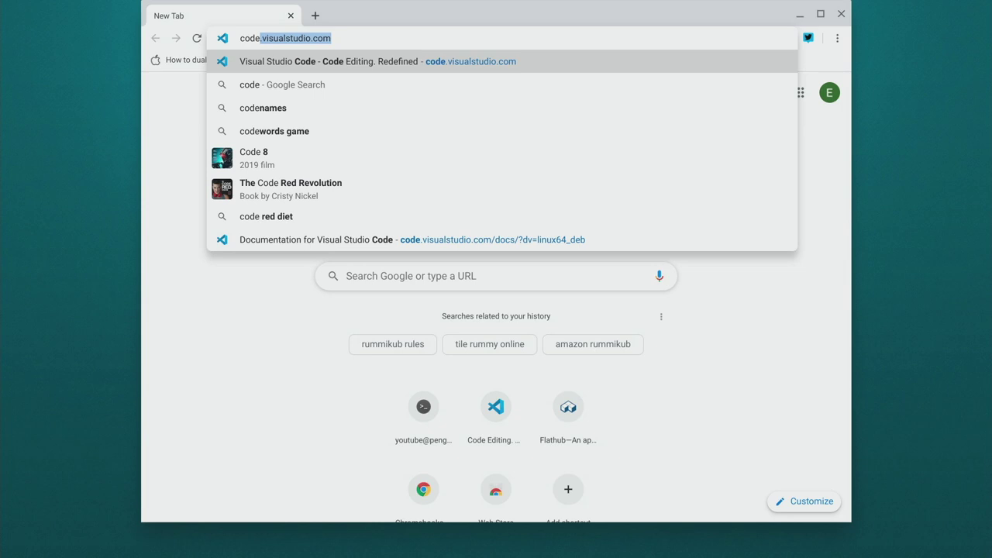
key(Return)
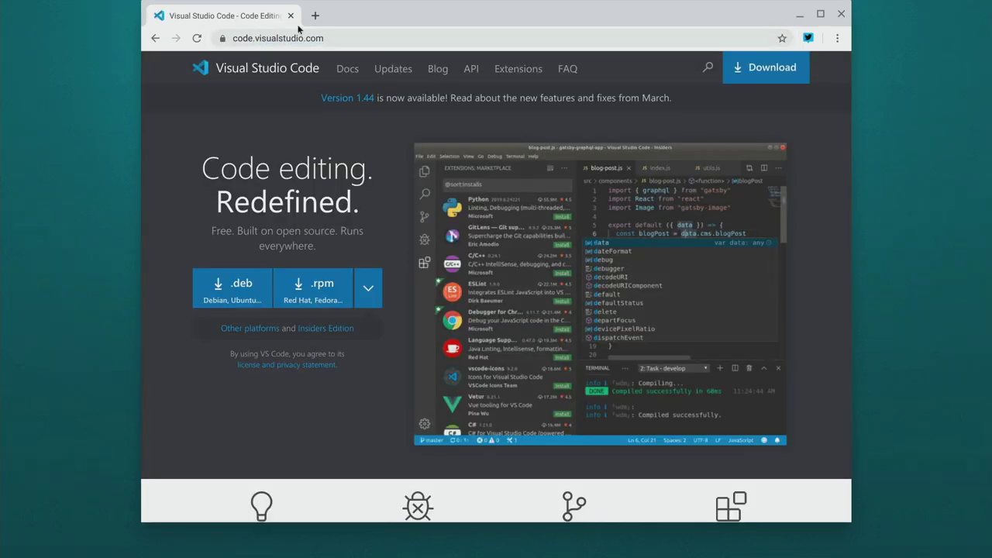
click(235, 283)
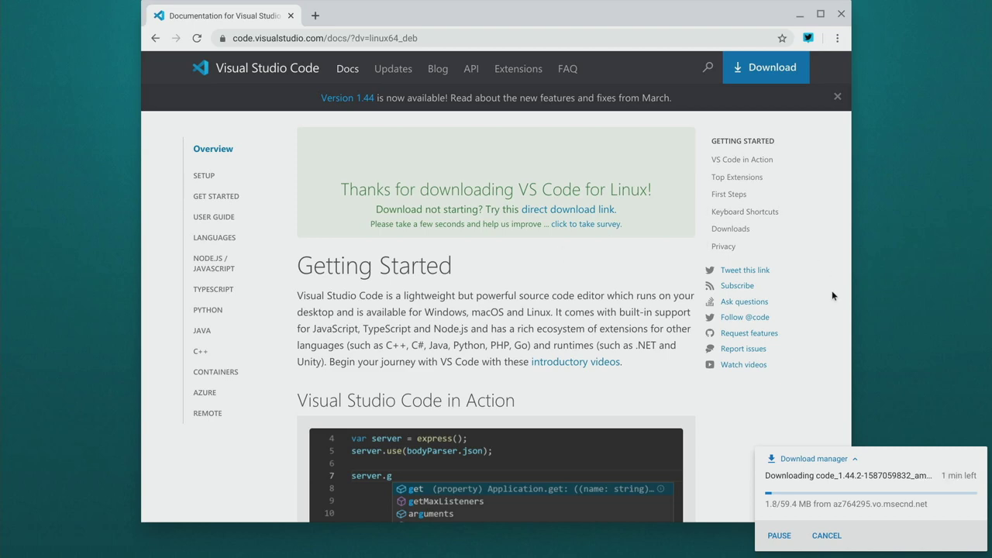
click(846, 14)
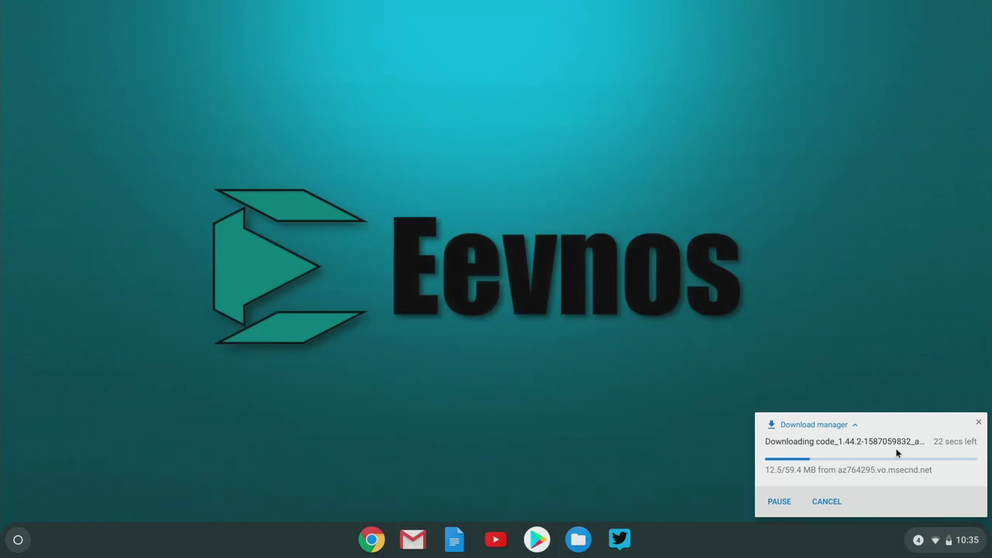
Dismiss the download notification and open the Files app from the launcher search.
click(832, 501)
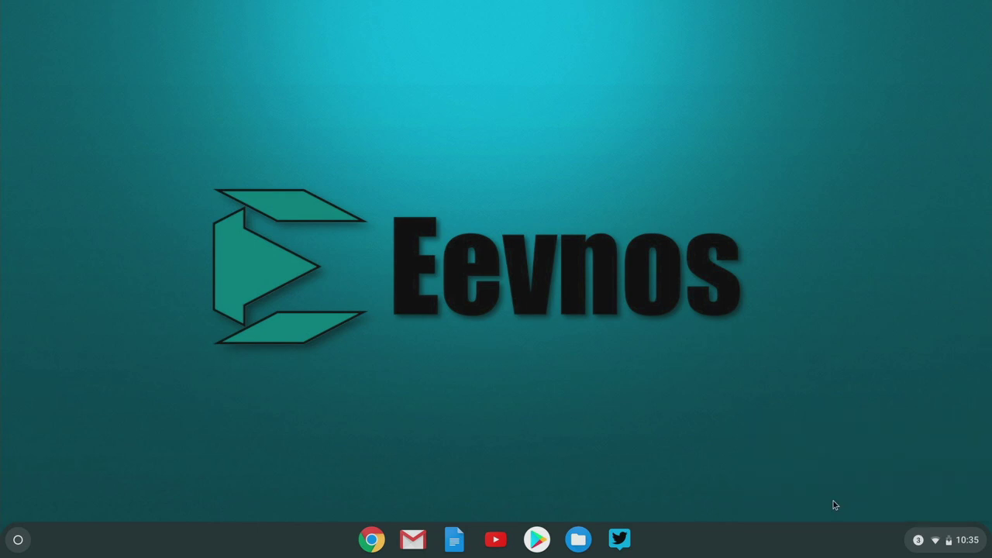
key(super)
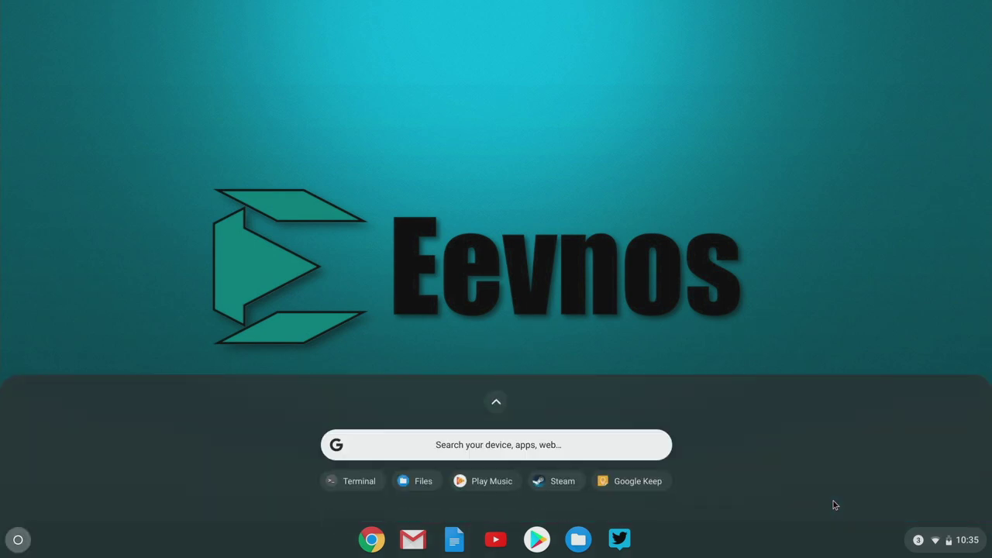
text(file)
key(Return)
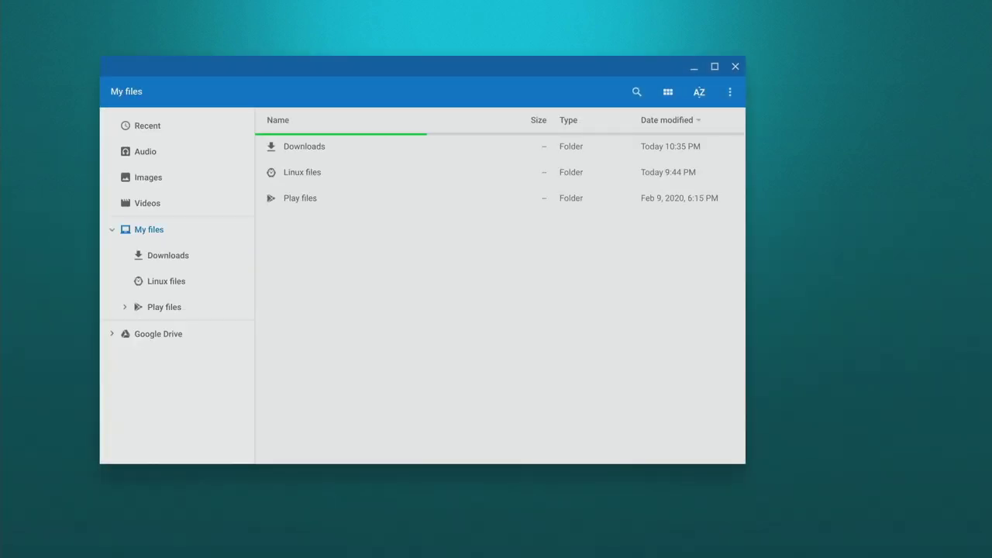
click(313, 144)
double_click(315, 147)
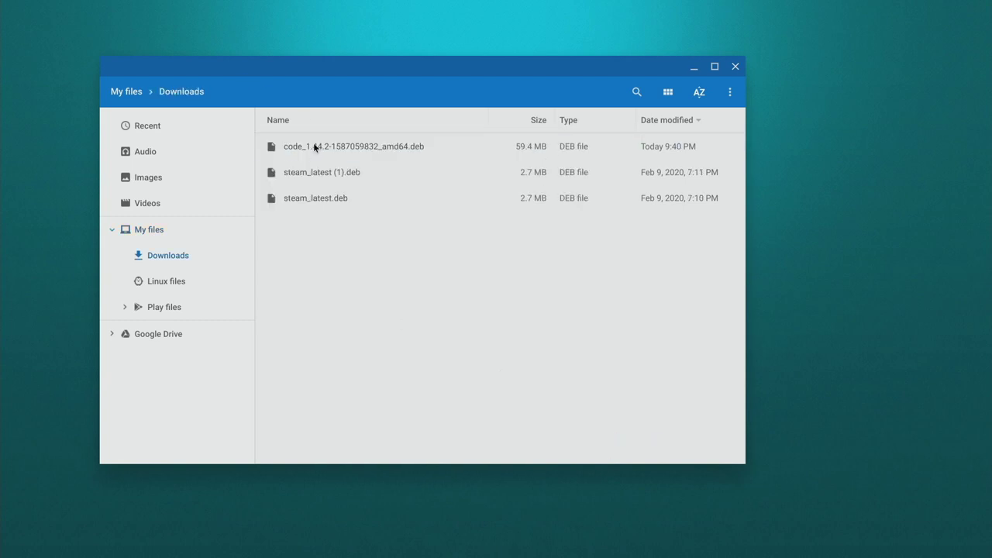
click(381, 153)
right_click(381, 153)
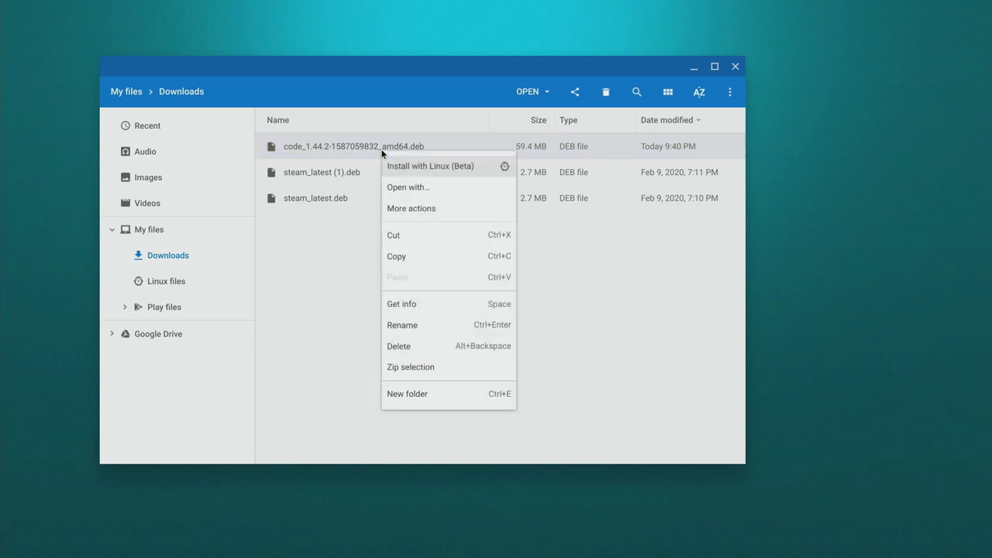
click(435, 172)
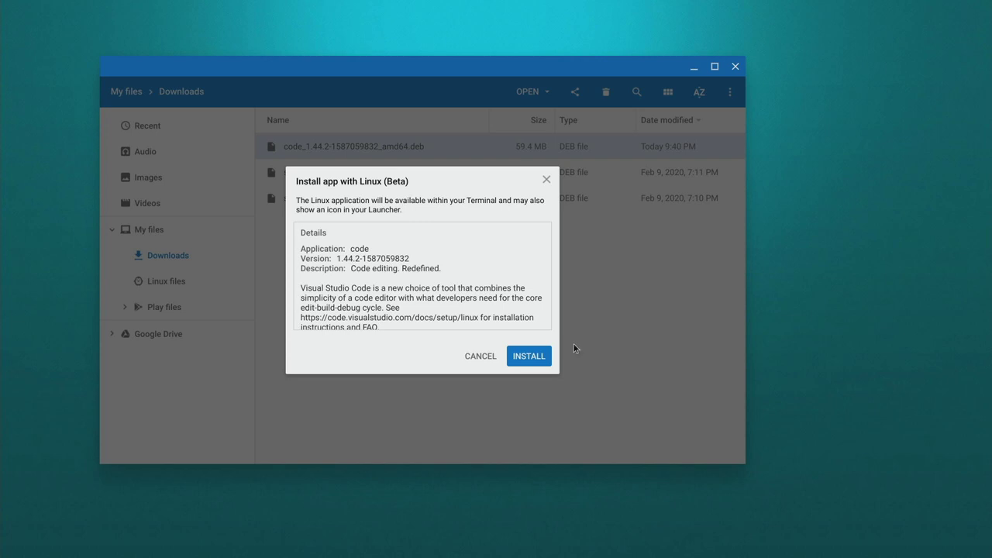
click(536, 362)
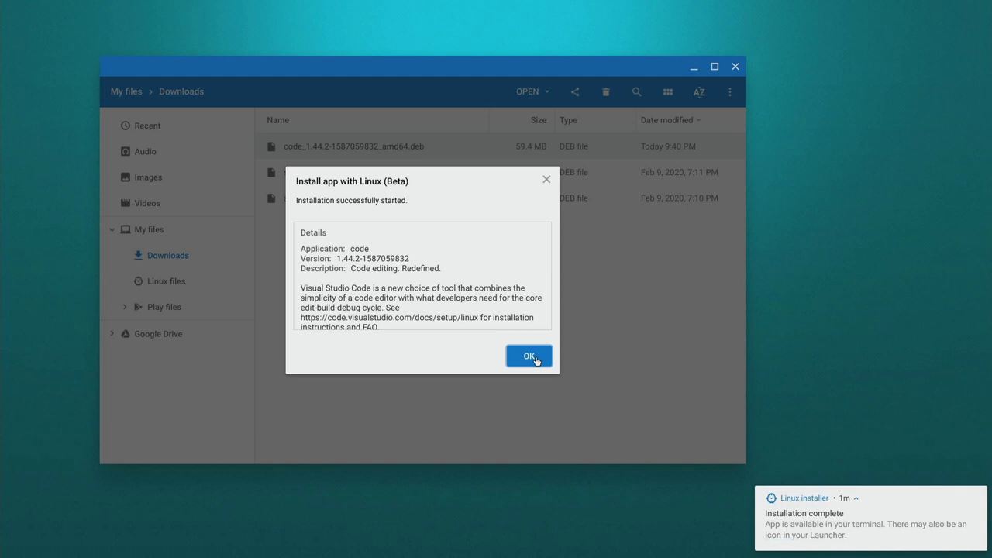
click(528, 356)
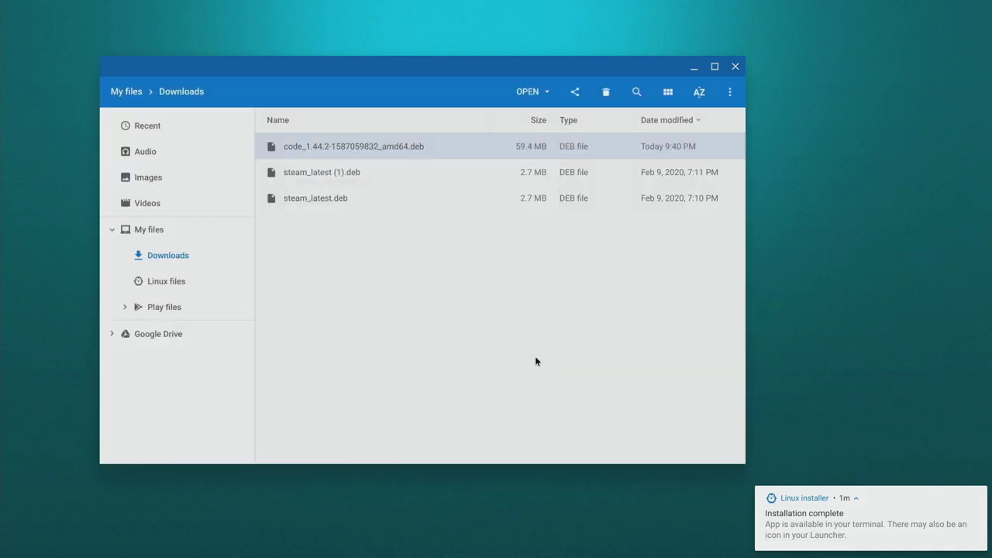
Check the Linux apps folder, then search 'vi' to launch Visual Studio Code.
key(super)
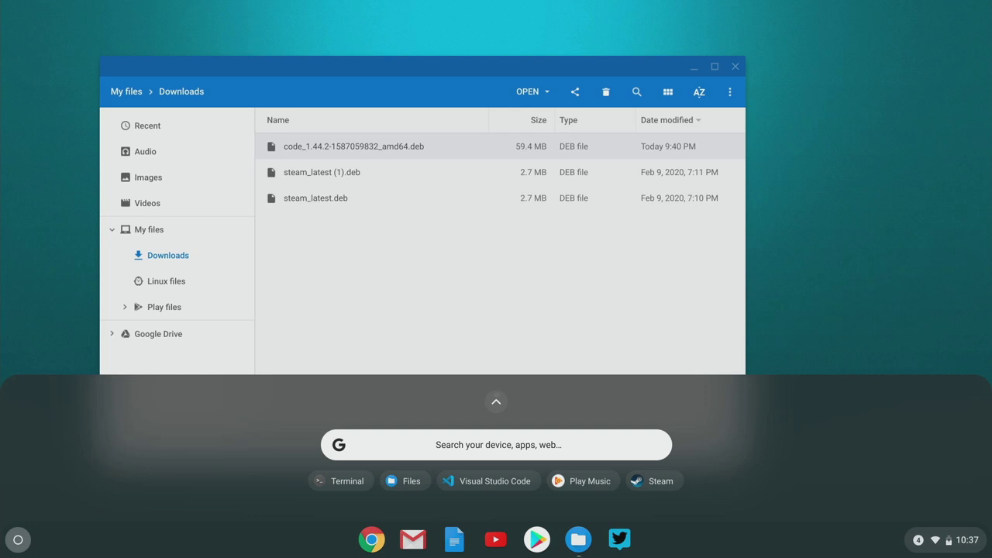
scroll(535, 356, down, 5)
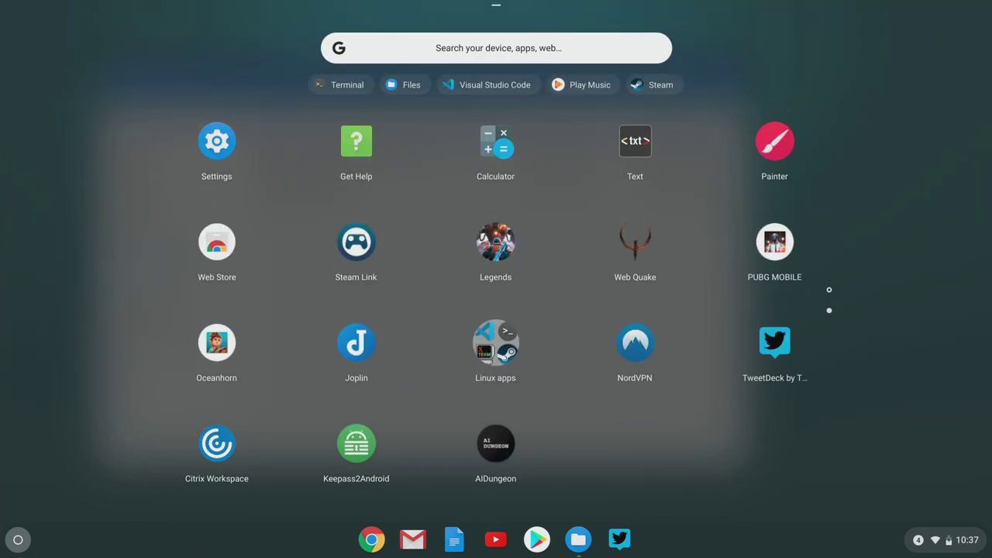
click(495, 342)
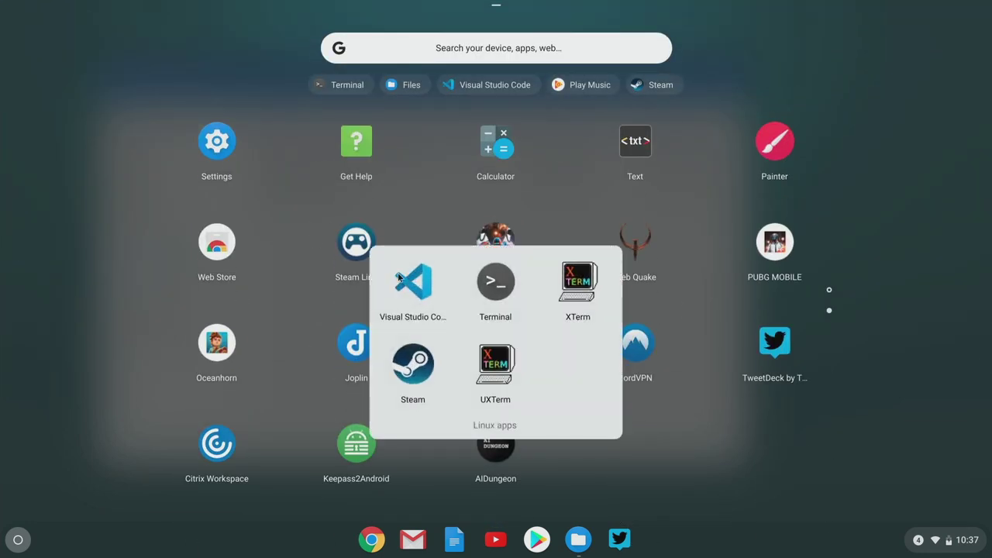
click(507, 52)
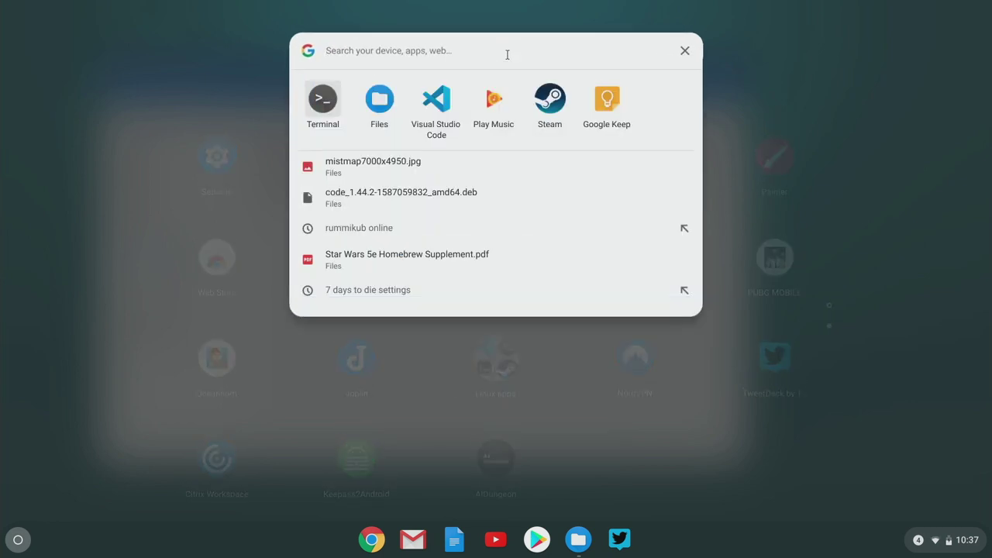
text(vi)
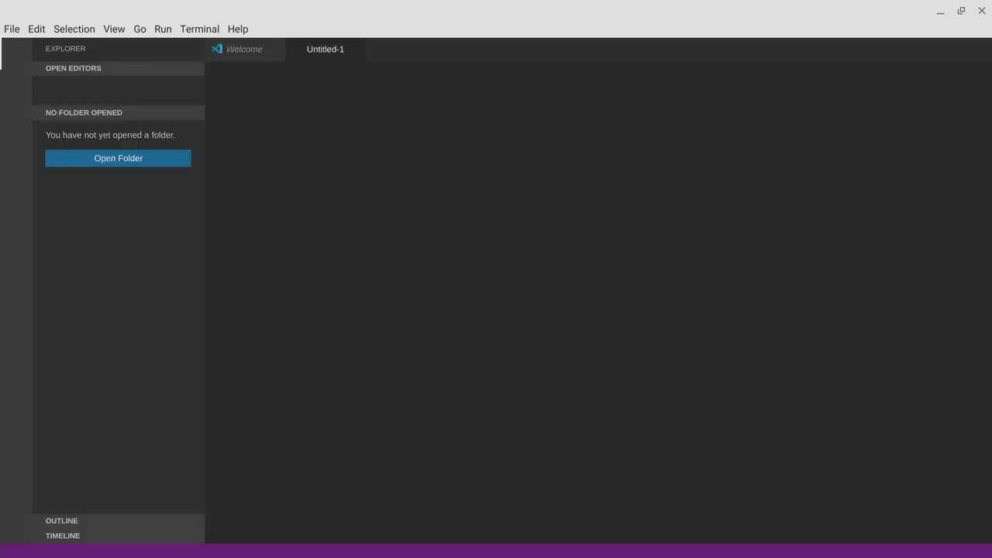
Create a new file containing the test text 'jslfkagalkjdsflk' followed by a new line.
click(16, 31)
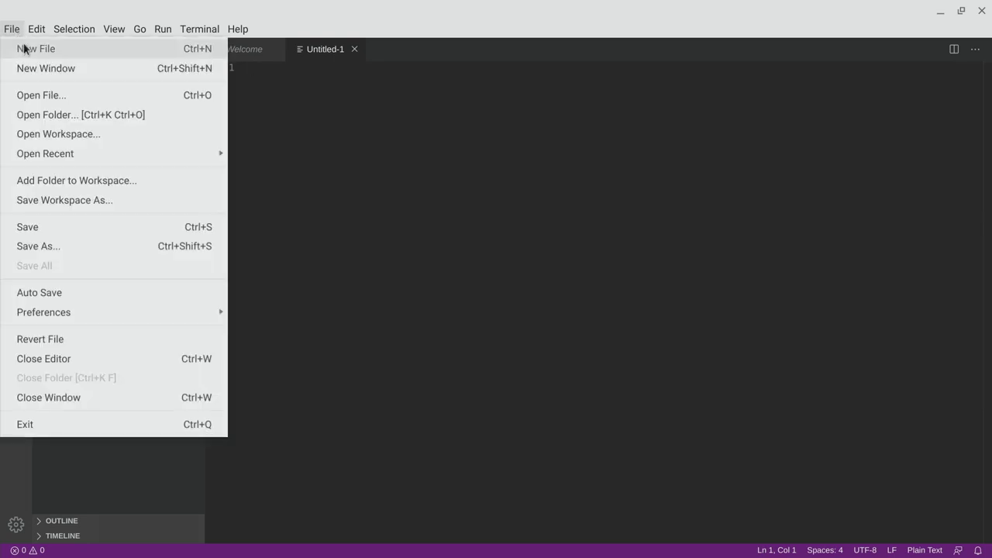
click(24, 48)
text(jslfkagalkjdsflk)
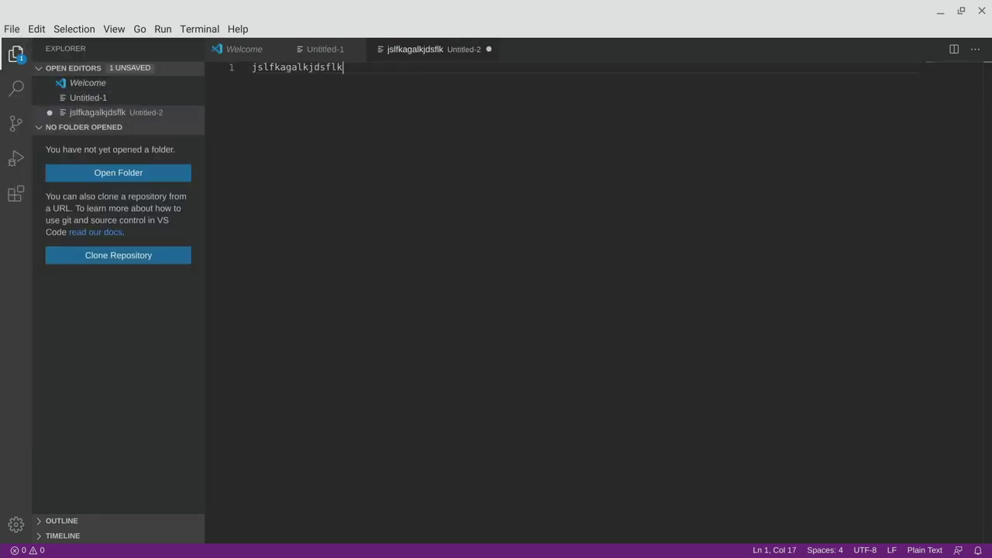
key(Return)
key(Return)
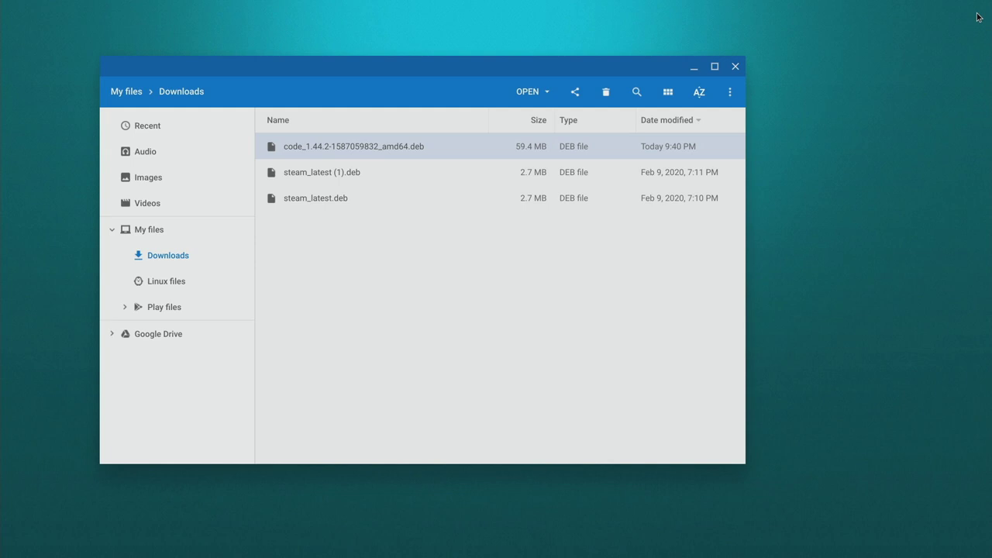
key(shift+Tab)
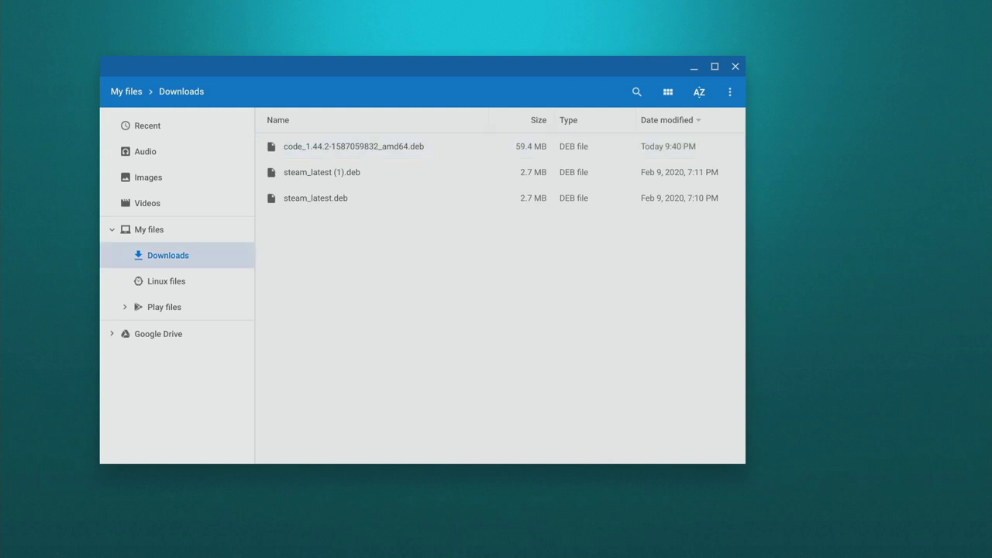
key(super)
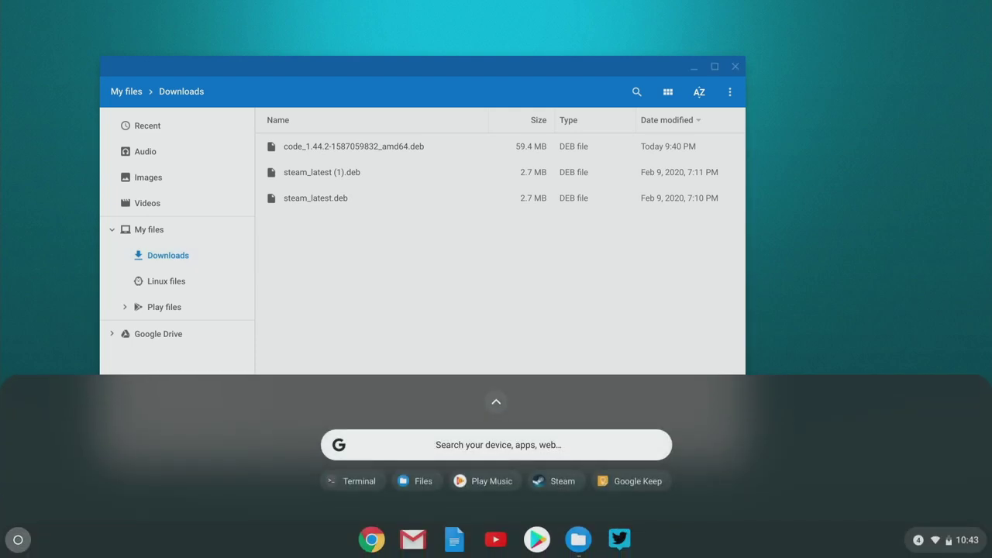
key(Down)
key(Page_Down)
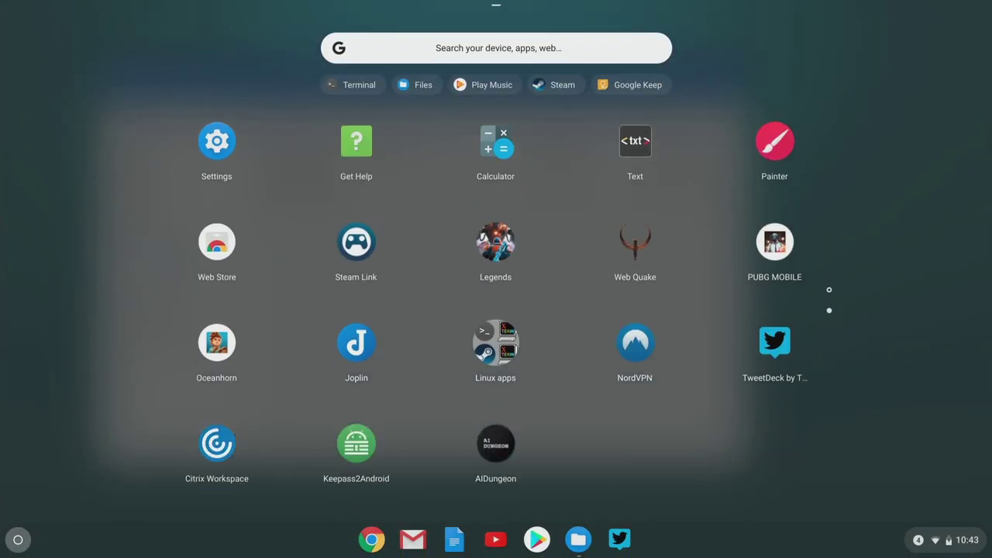
key(Return)
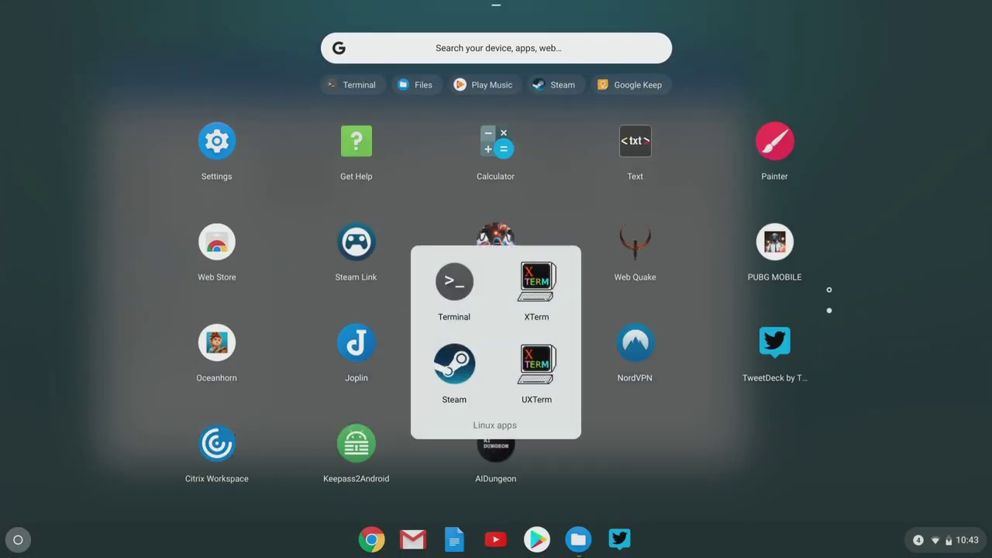
key(Escape)
key(Escape)
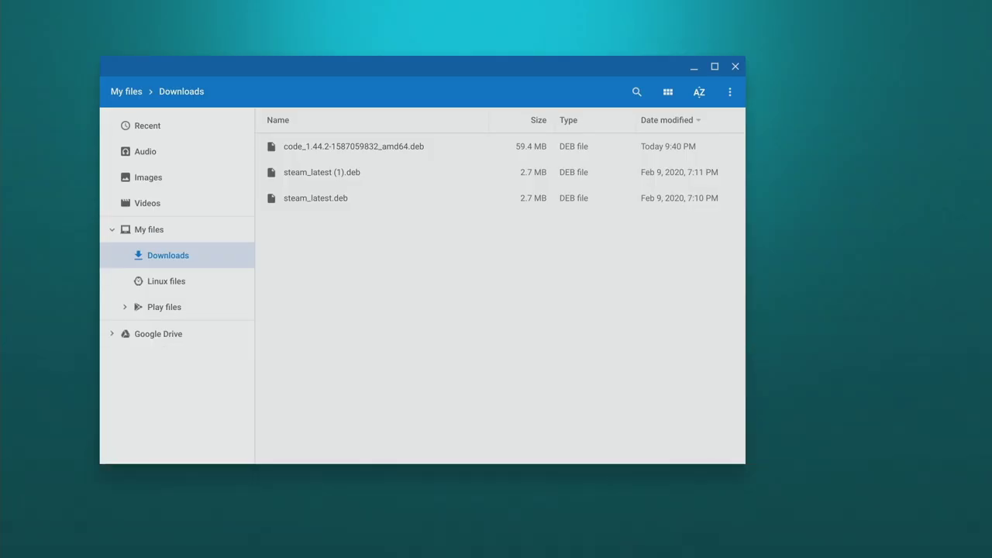
right_click(417, 150)
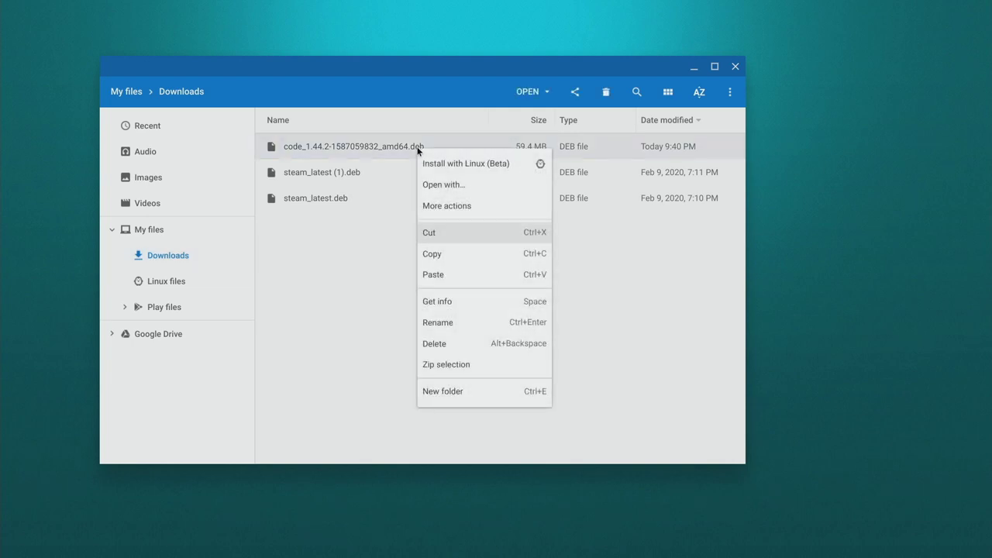
click(435, 253)
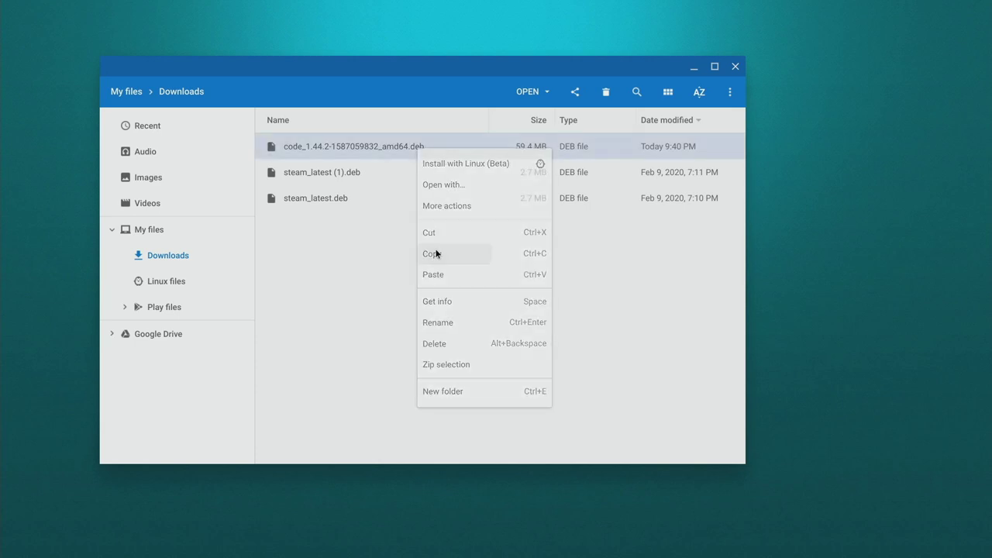
click(152, 282)
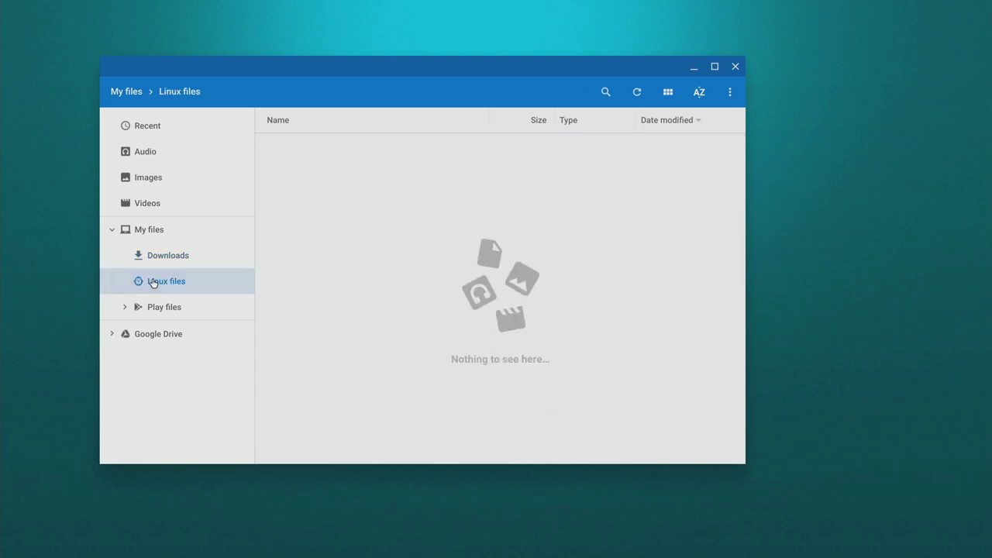
right_click(391, 241)
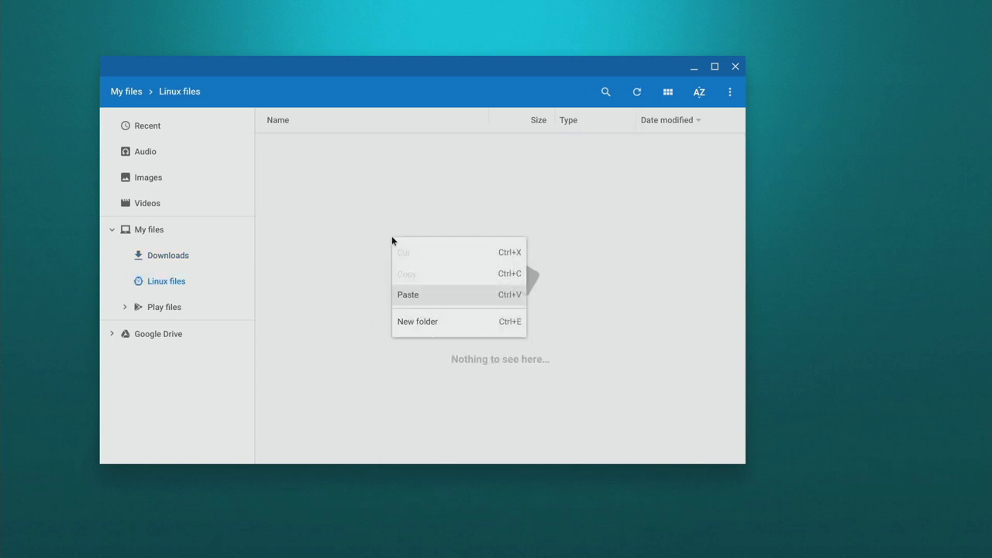
click(426, 299)
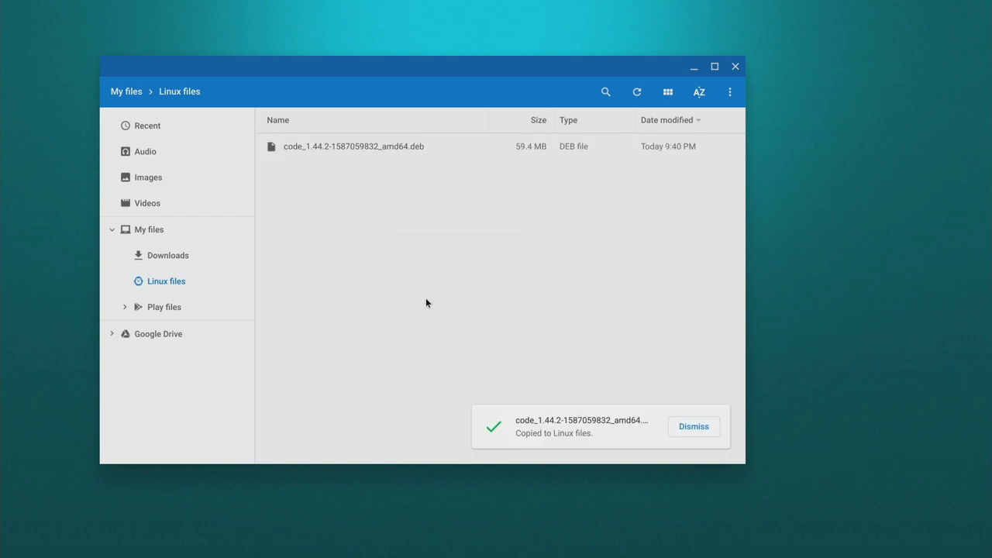
key(super)
Launch Terminal from the launcher search and list the home folder with ls.
text(term)
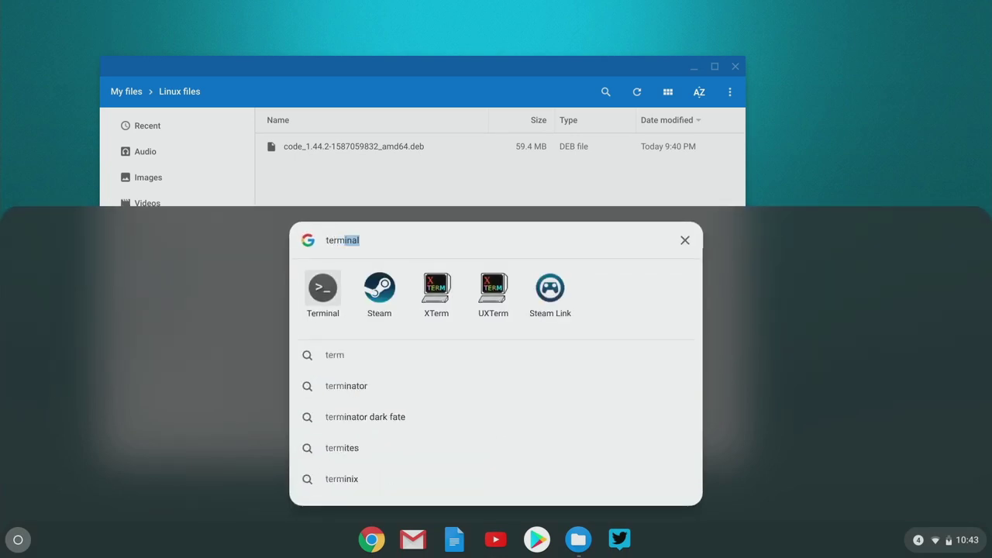
key(Return)
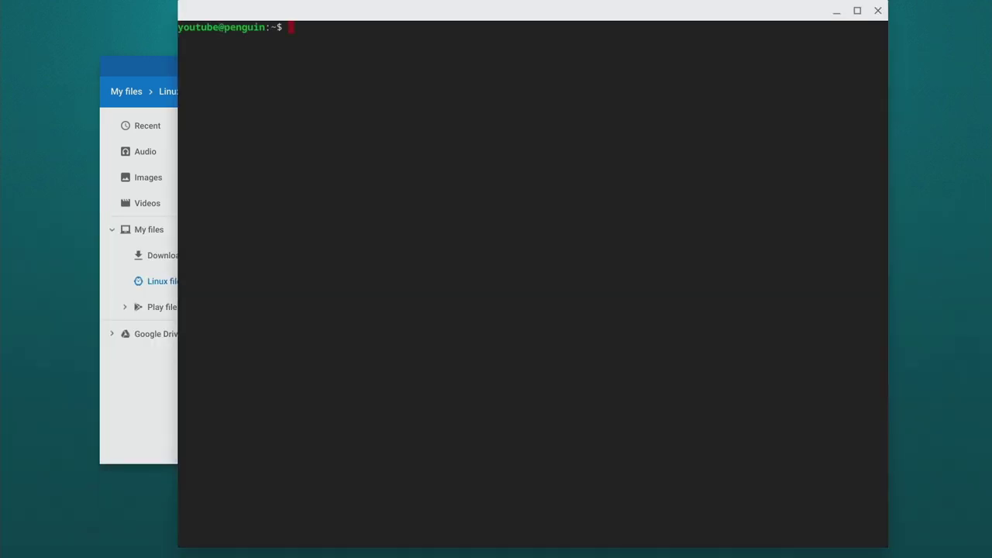
text(ls)
key(Return)
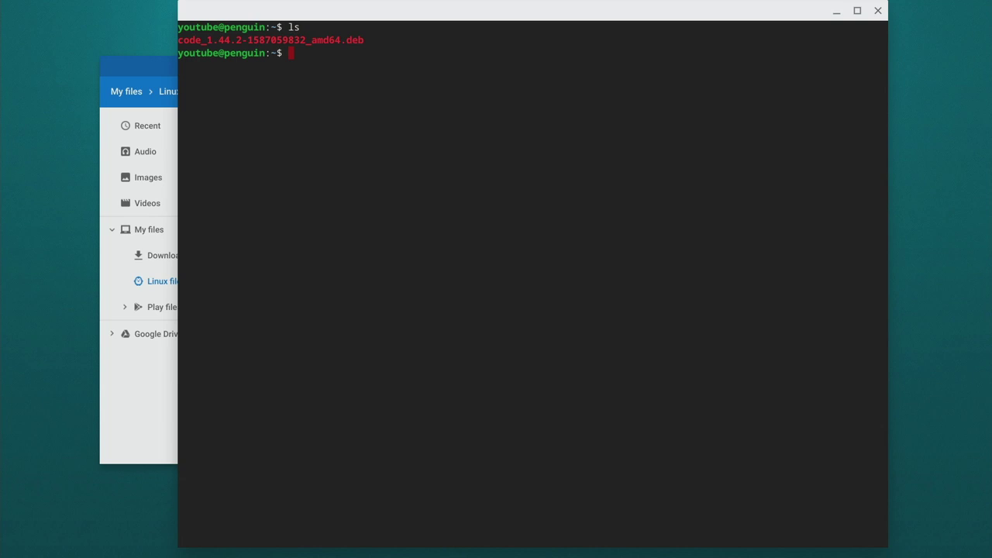
text(sudo)
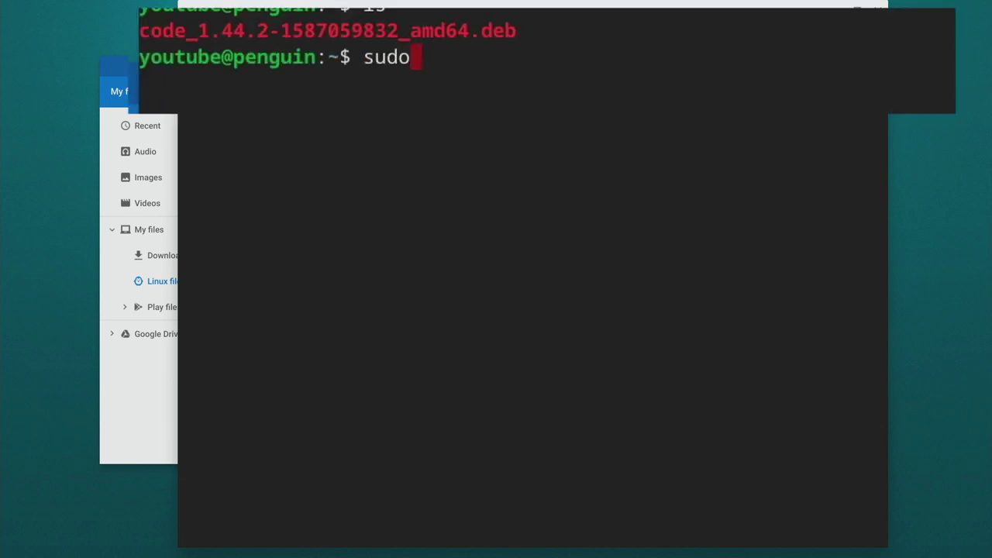
text( dpkg)
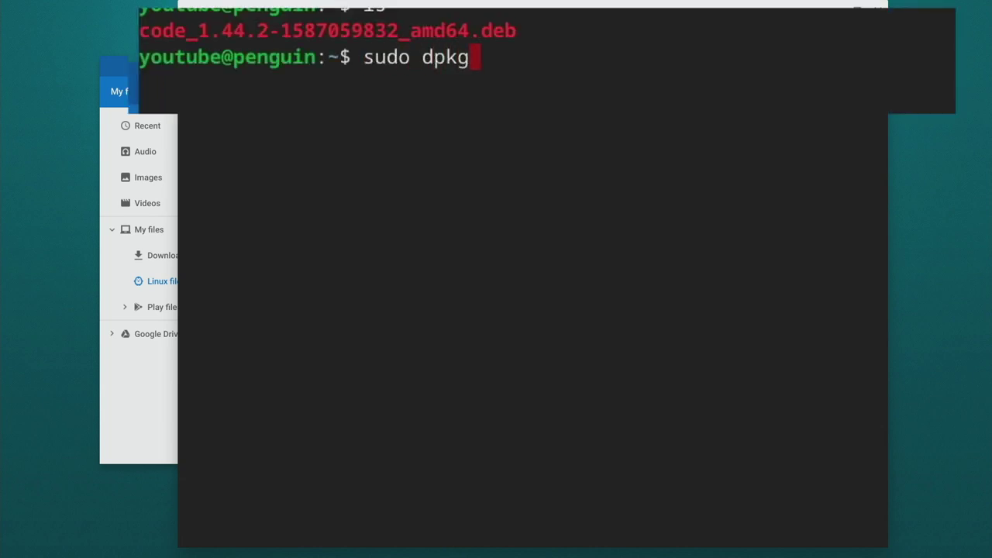
text( -i c)
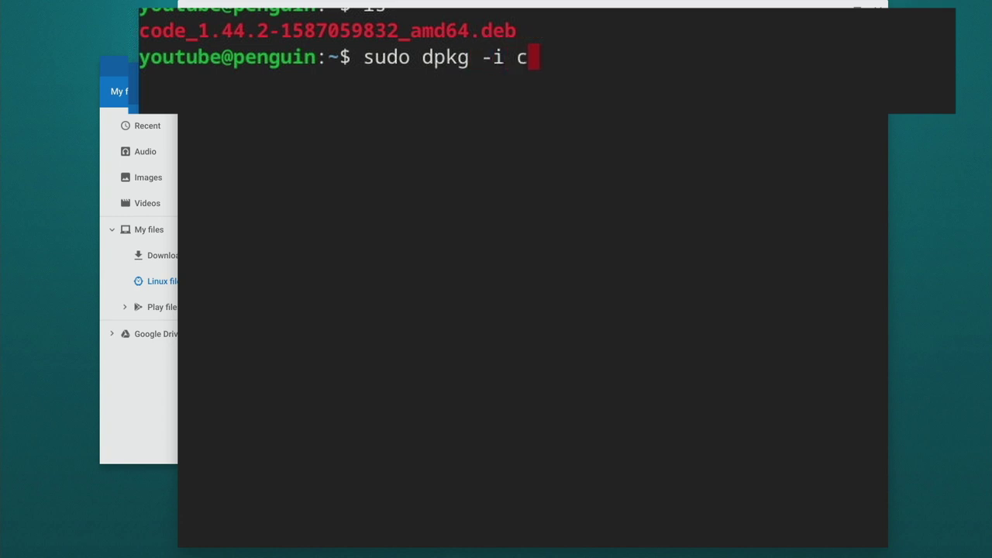
text(ode)
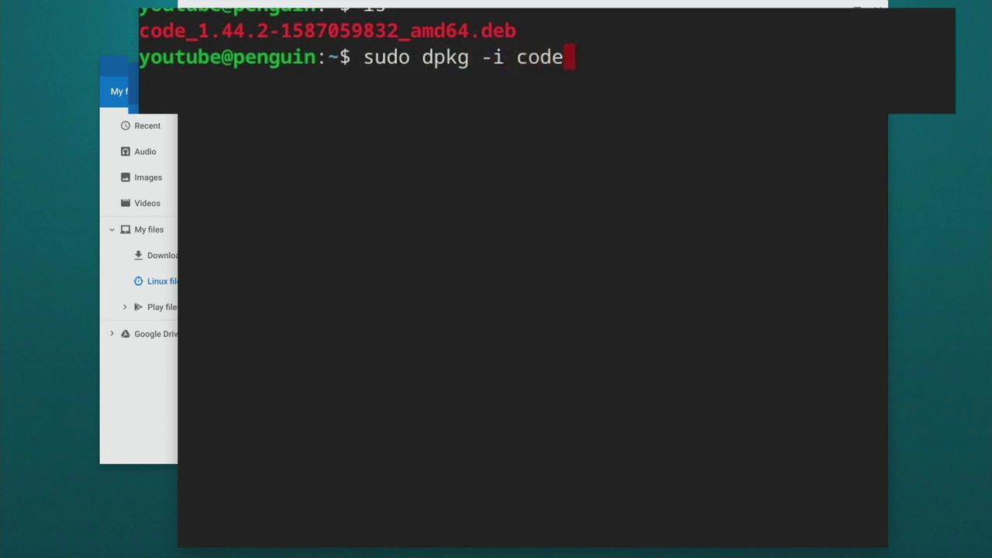
key(Tab)
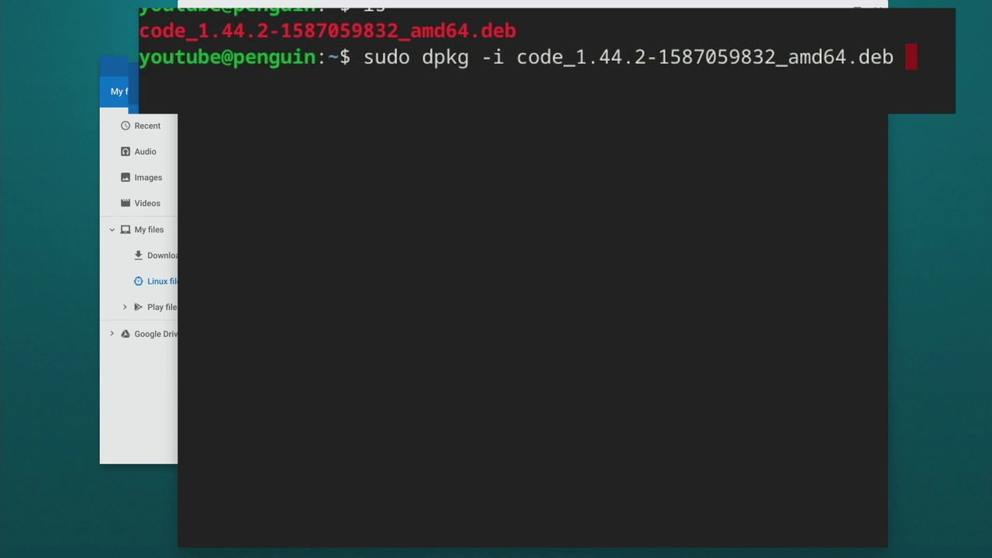
key(Return)
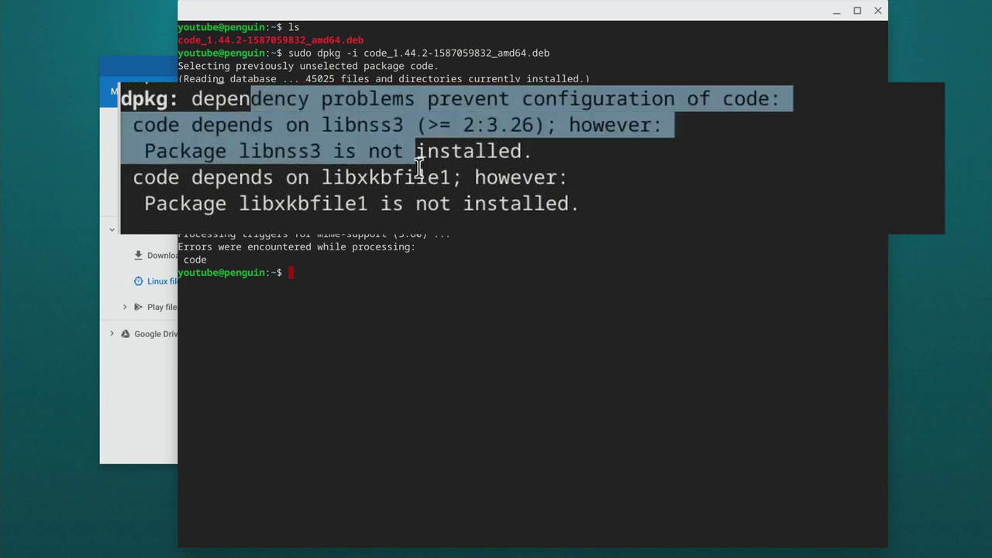
drag(325, 150, 407, 165)
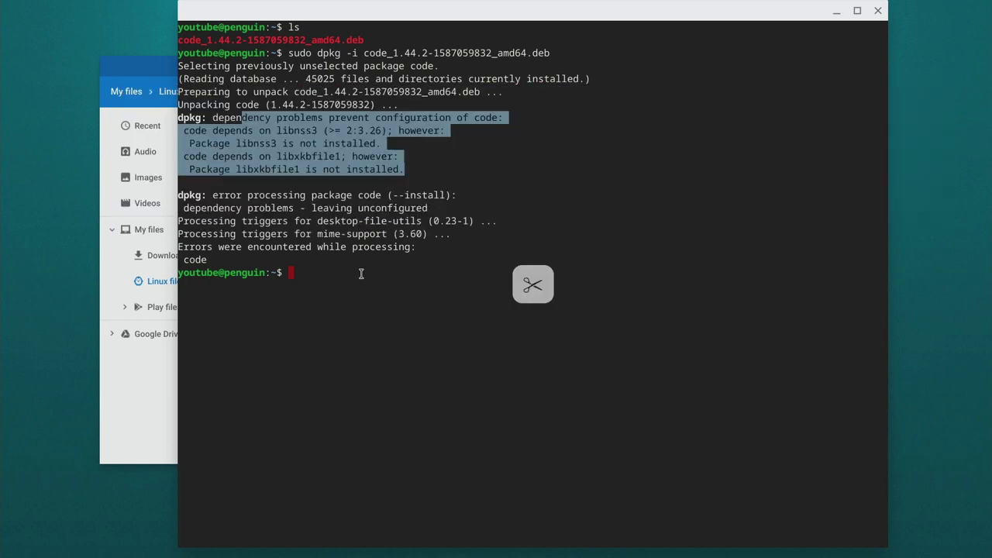
Run sudo apt install -f and answer y to install libnspr4, libnss3 and libxkbfile1.
click(360, 273)
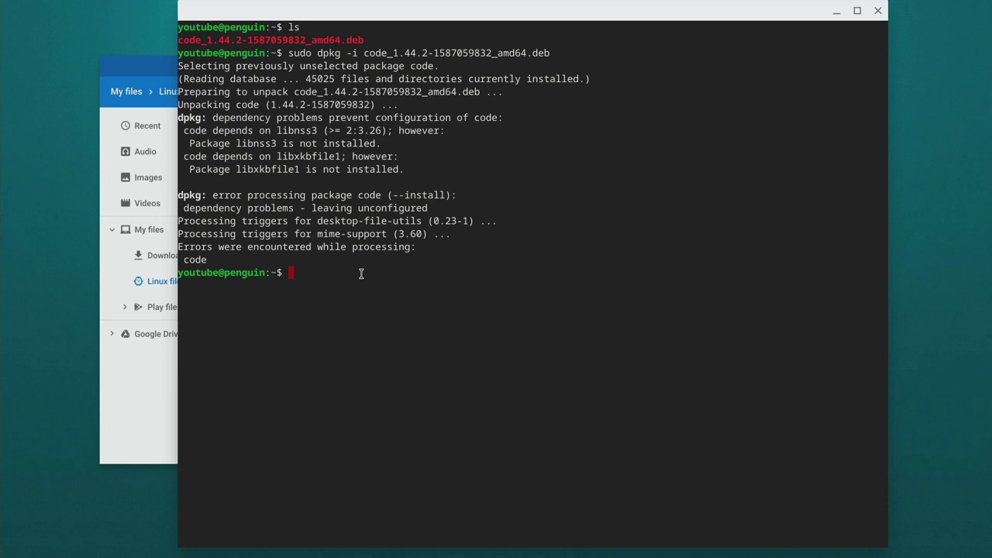
text(sudo p)
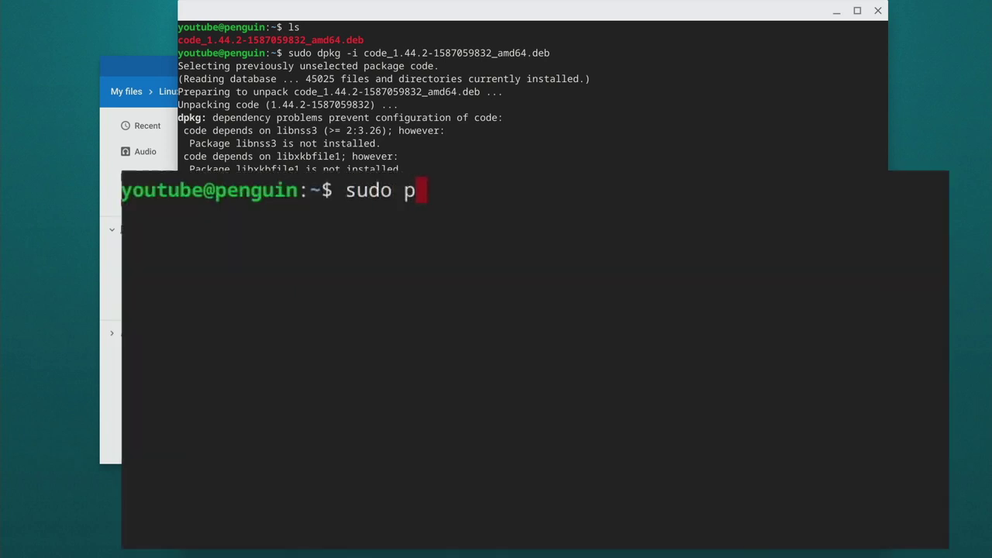
key(BackSpace)
text(apt insta)
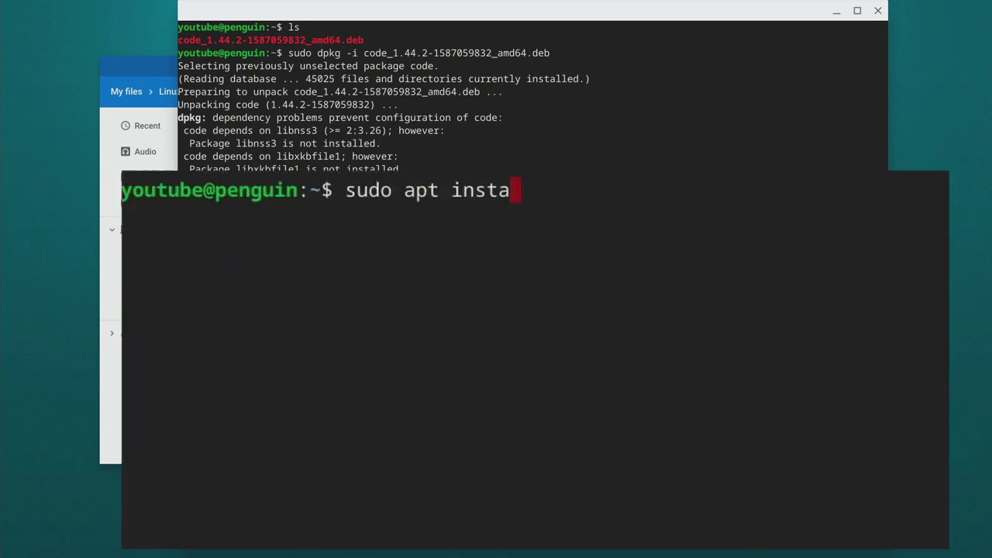
text(ll -f)
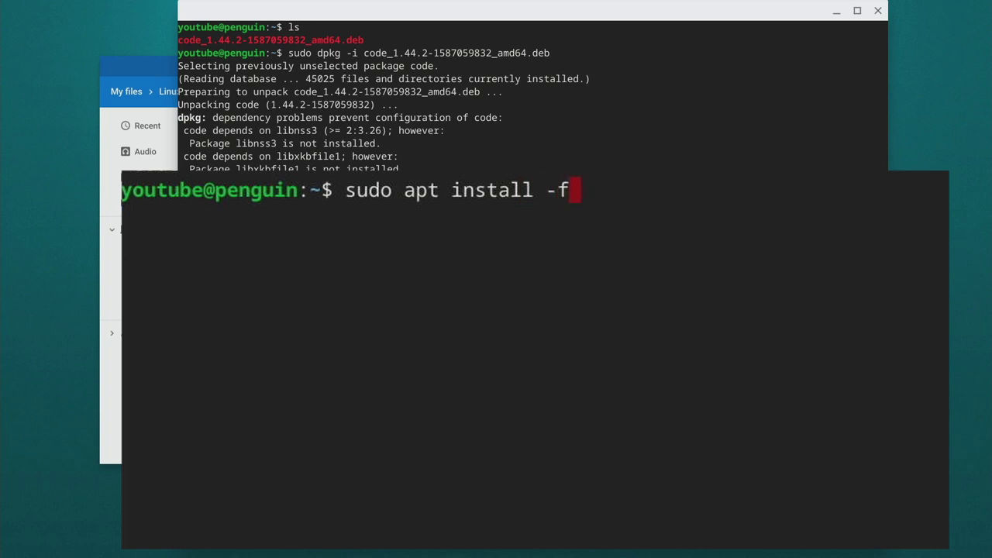
key(Return)
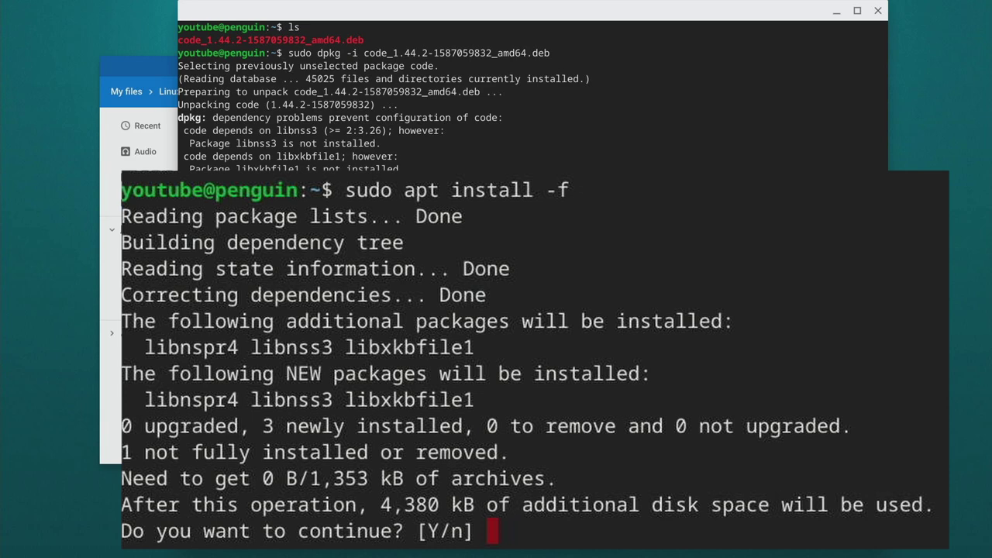
text(y)
key(Return)
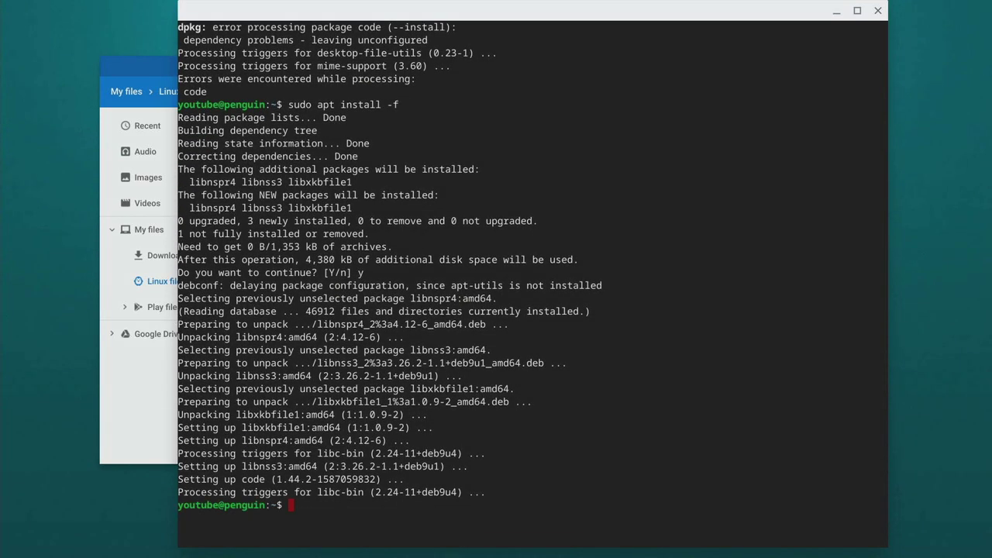
key(Up)
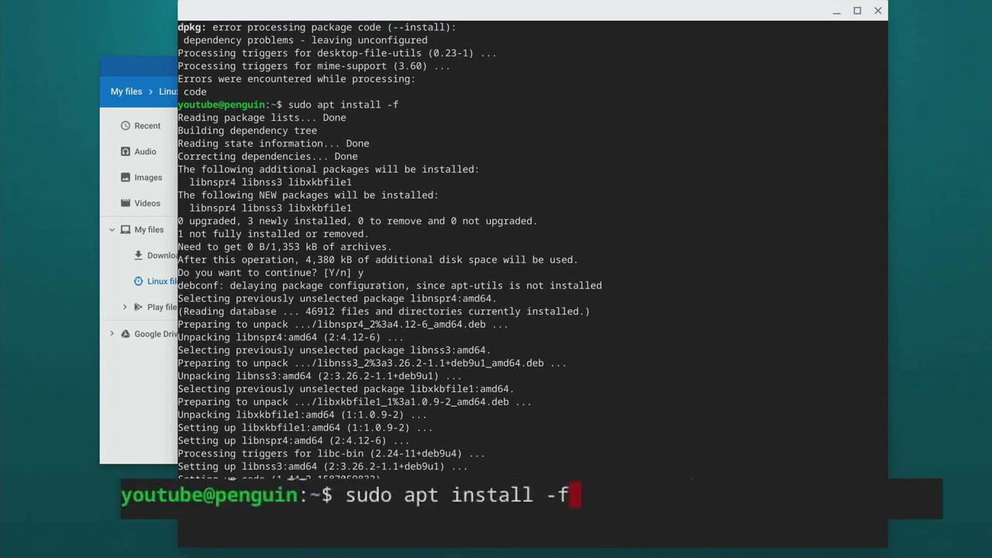
key(Up)
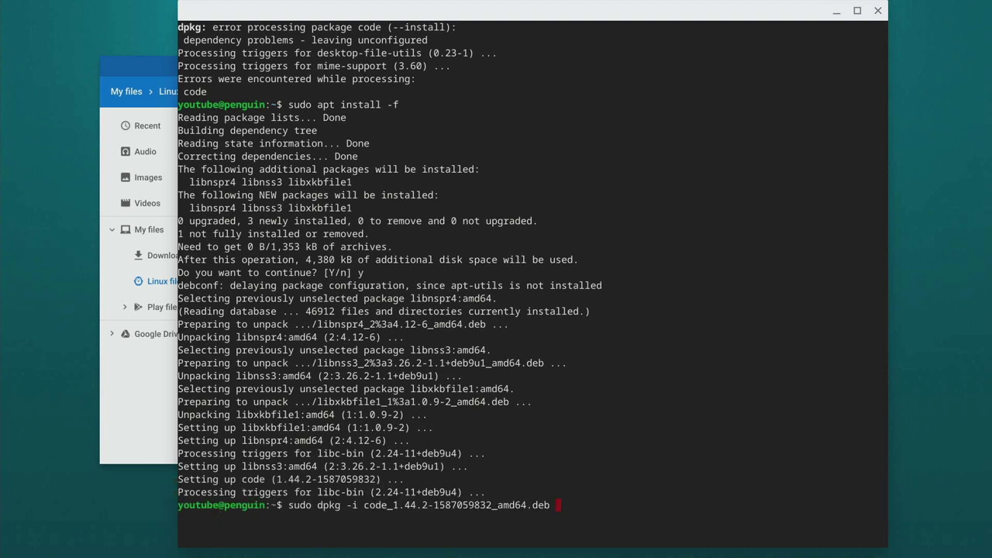
key(Return)
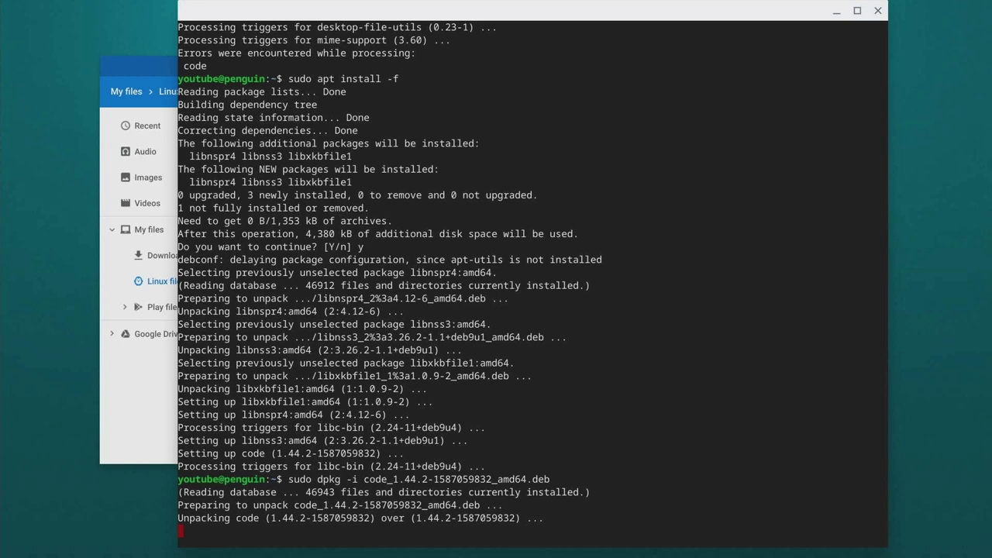
Launch Visual Studio Code from the Linux apps folder on the launcher's second page.
key(super)
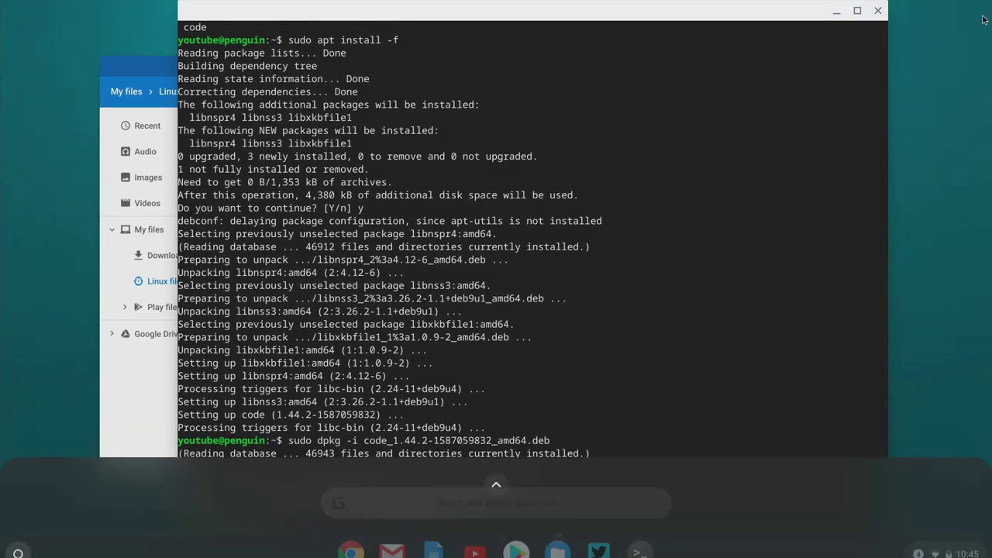
scroll(982, 20, down, 5)
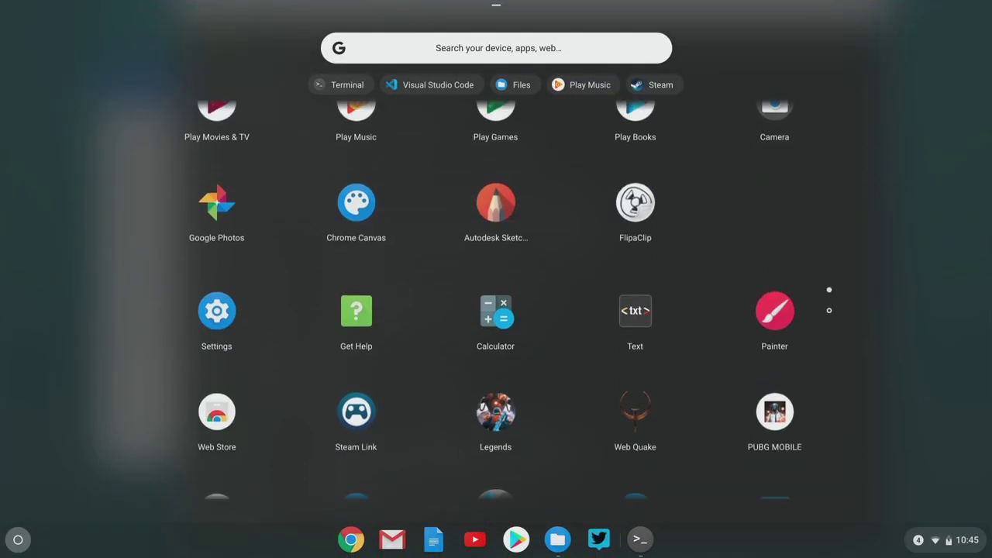
click(496, 343)
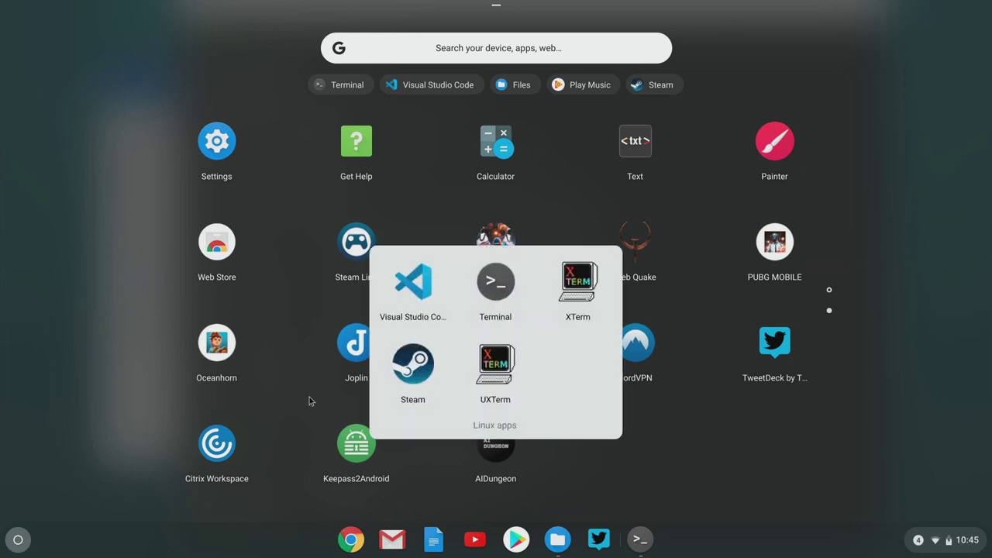
click(419, 293)
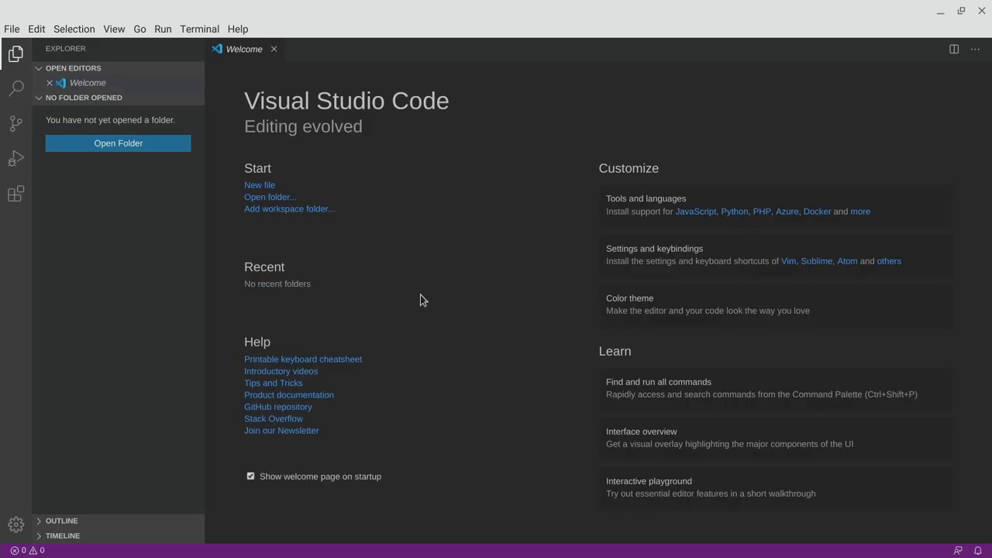
click(11, 29)
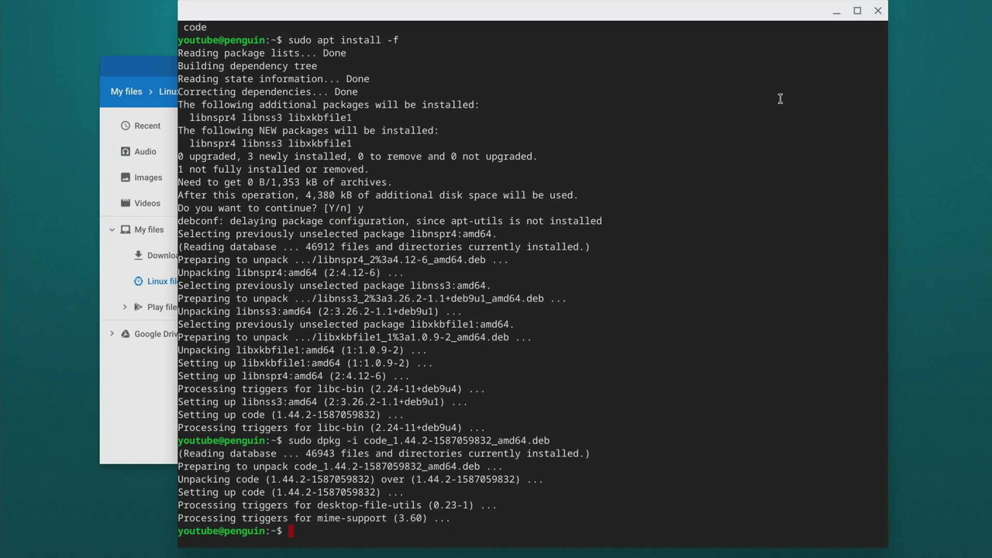
Open the Linux apps folder on the launcher's second app page.
key(super)
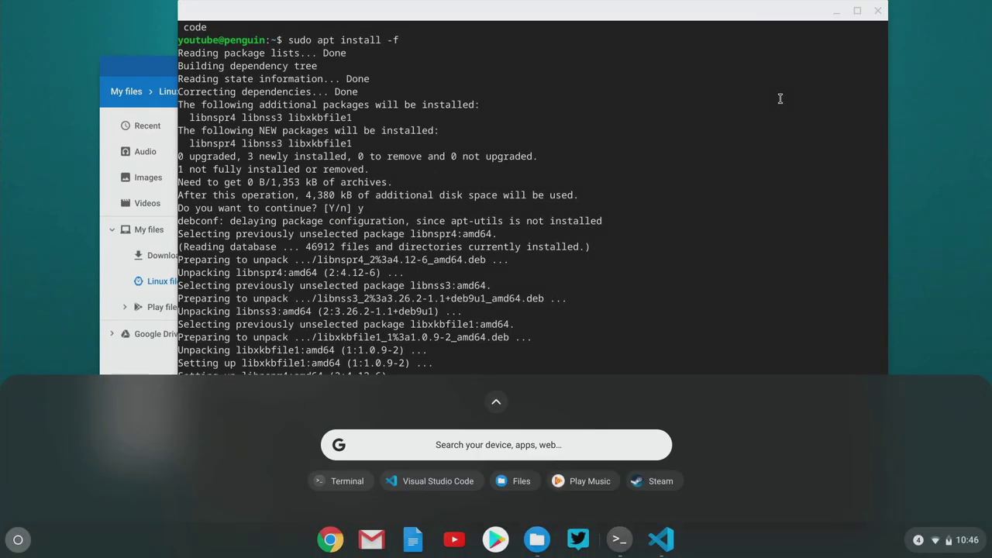
scroll(779, 99, down, 5)
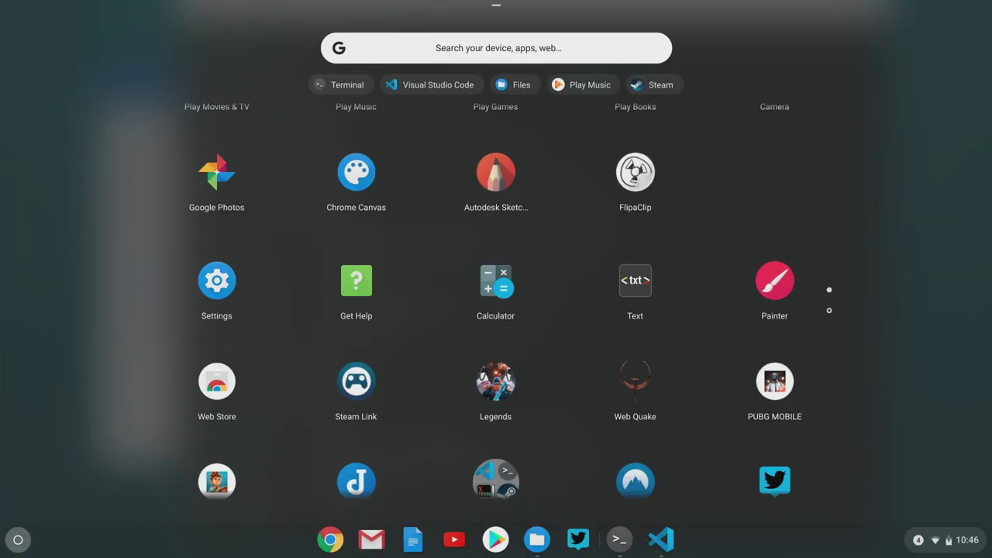
click(496, 346)
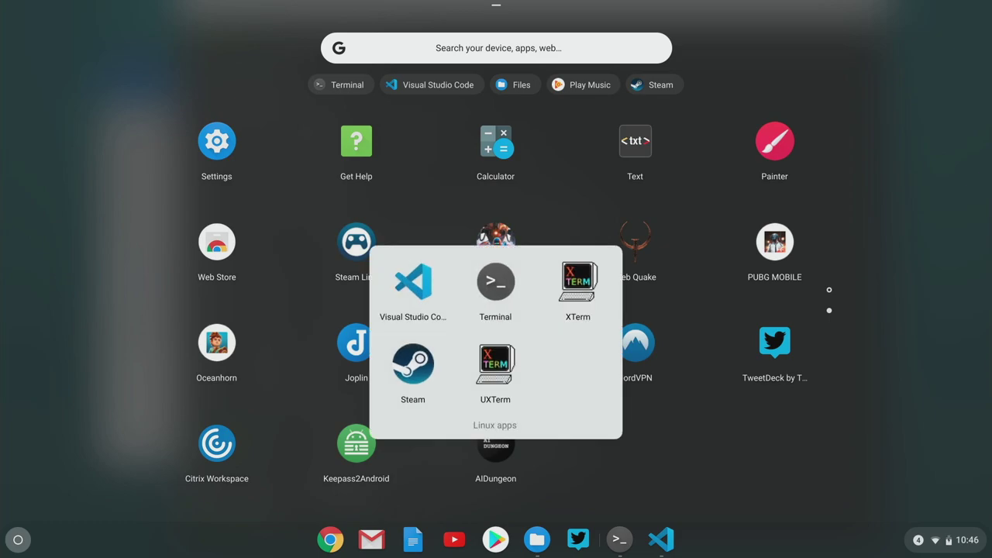